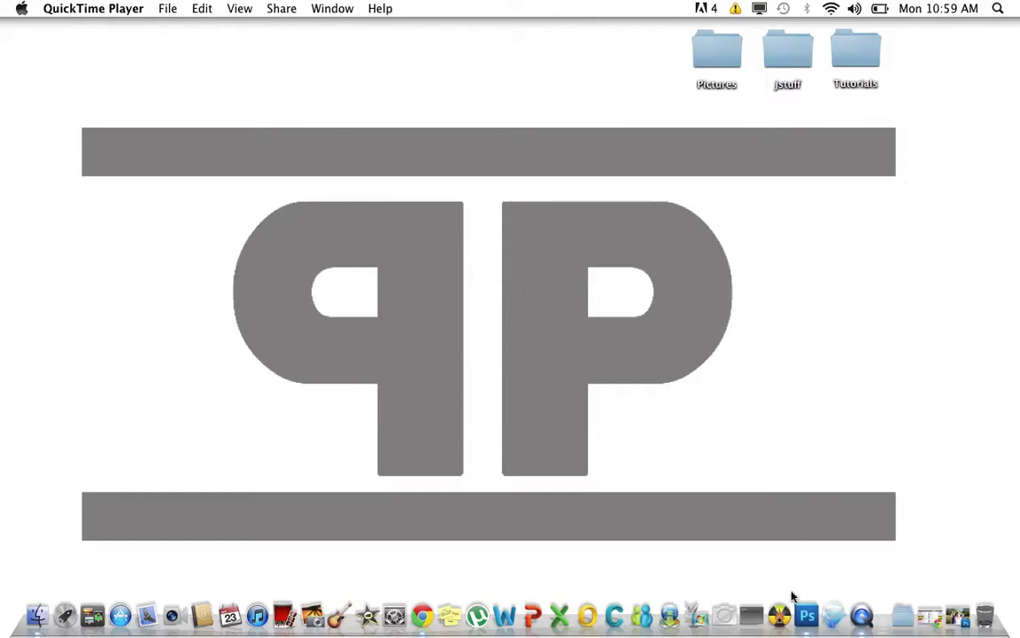
- Bring Photoshop forward, restore the IMG_9427.CR2 wedding photo window and shift it to the right
click(807, 615)
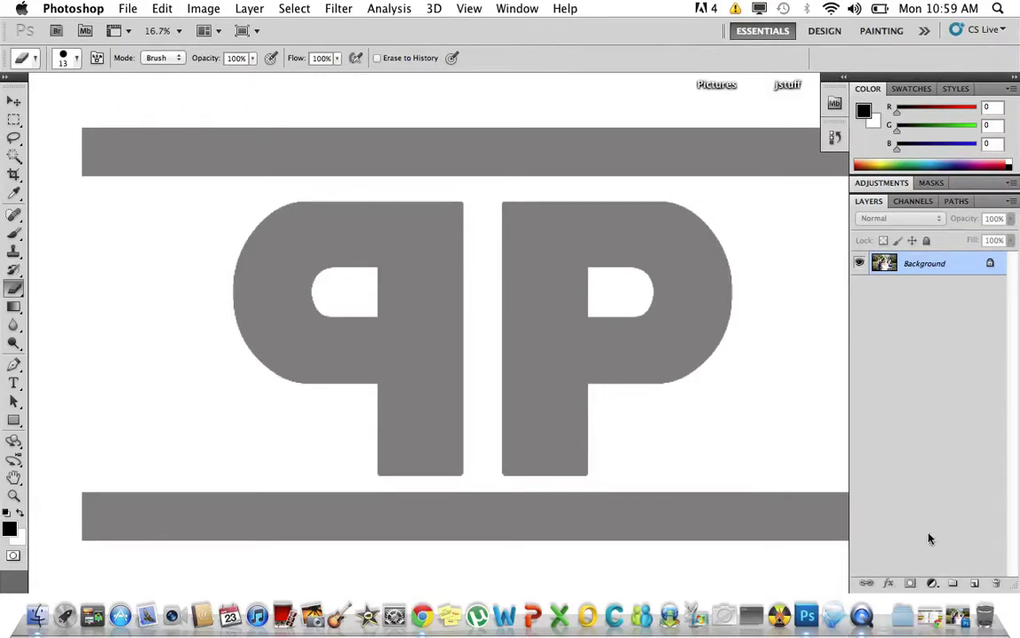
click(964, 621)
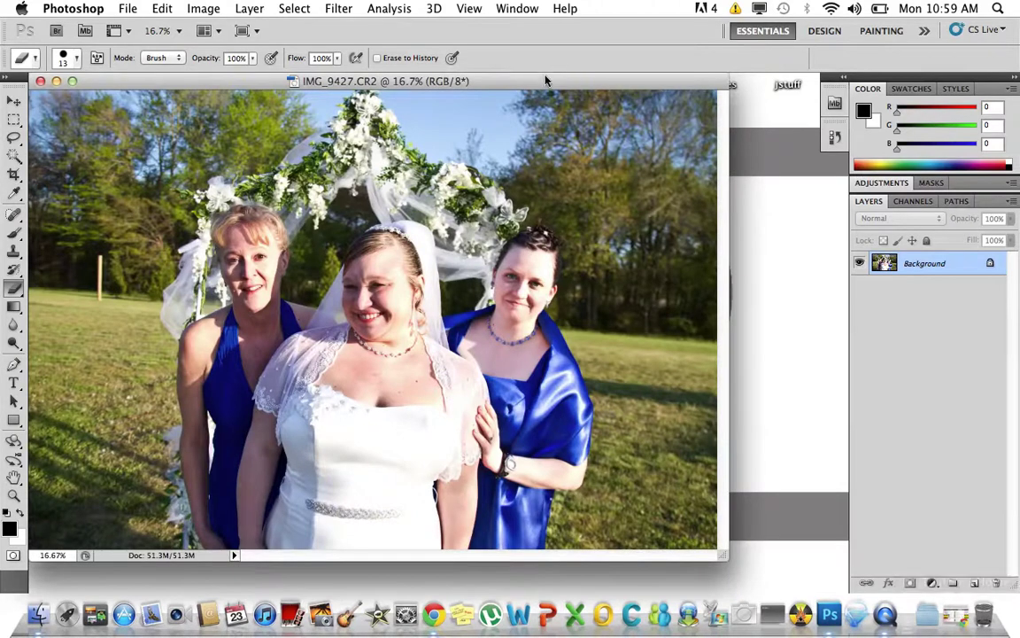
drag(544, 84, 556, 84)
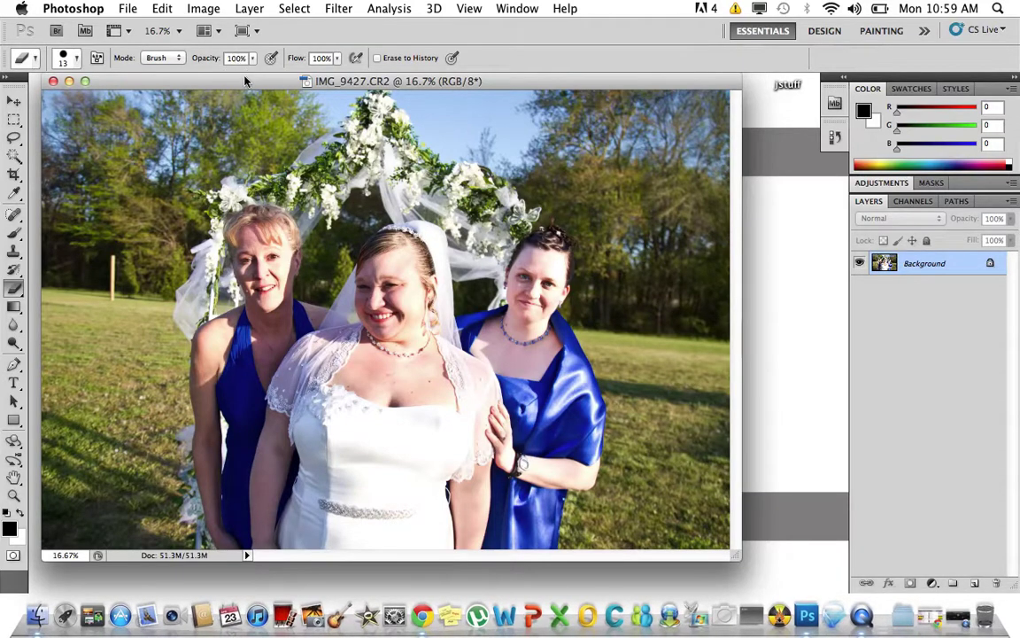
drag(245, 80, 308, 81)
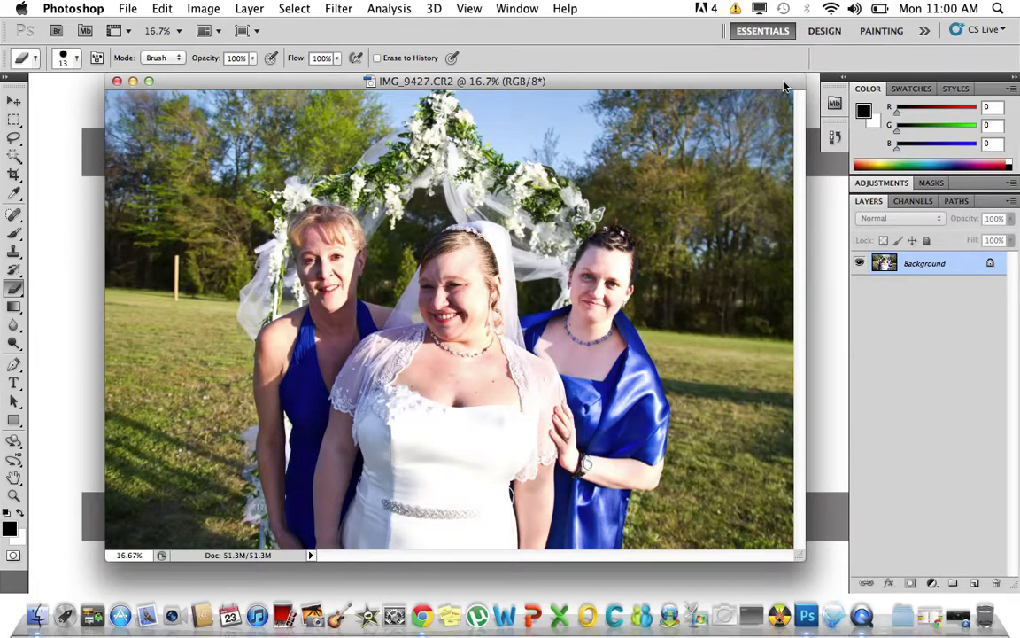
- Convert the Background into Layer 0, duplicate it as Layer 0 copy, and keep the copy selected
double_click(930, 269)
key(Return)
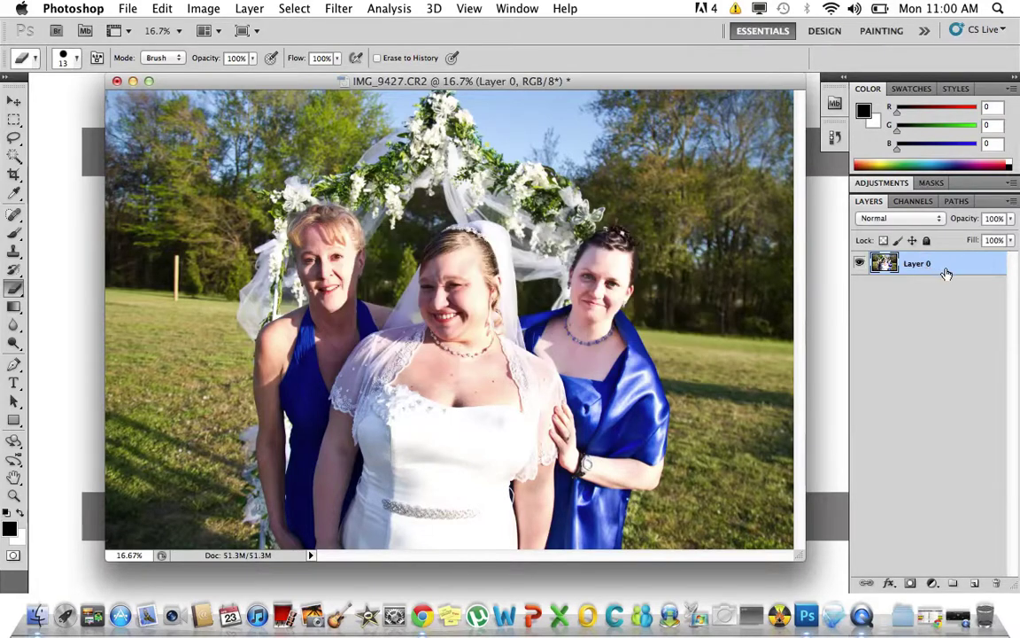
drag(938, 269, 977, 587)
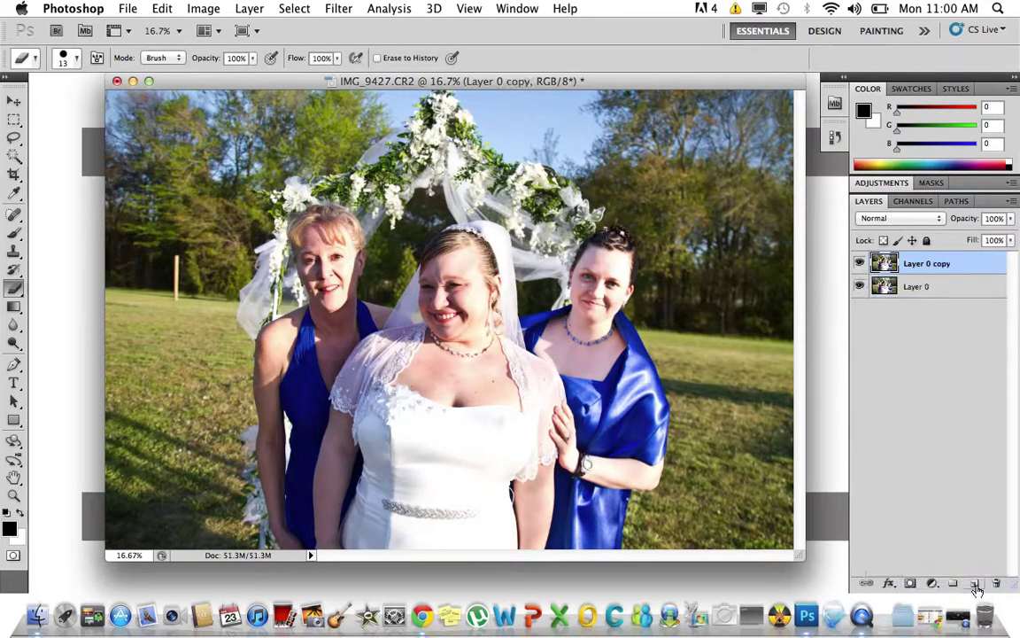
click(929, 286)
click(941, 264)
click(938, 287)
click(939, 264)
- Open the Lens Blur filter from the Filter > Blur menu for Layer 0 copy
click(336, 8)
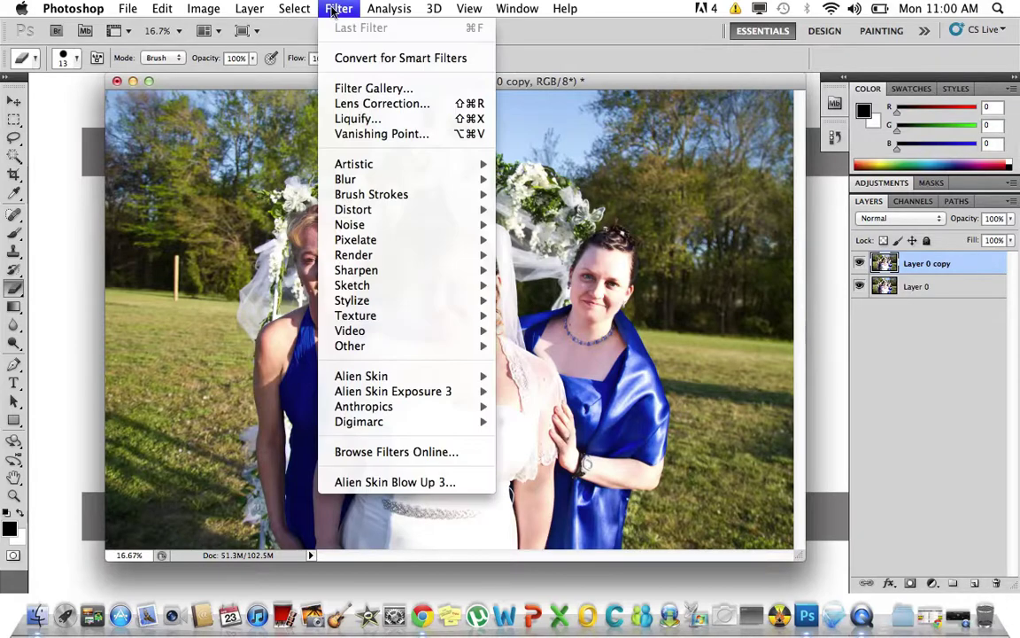
mouse_move(387, 180)
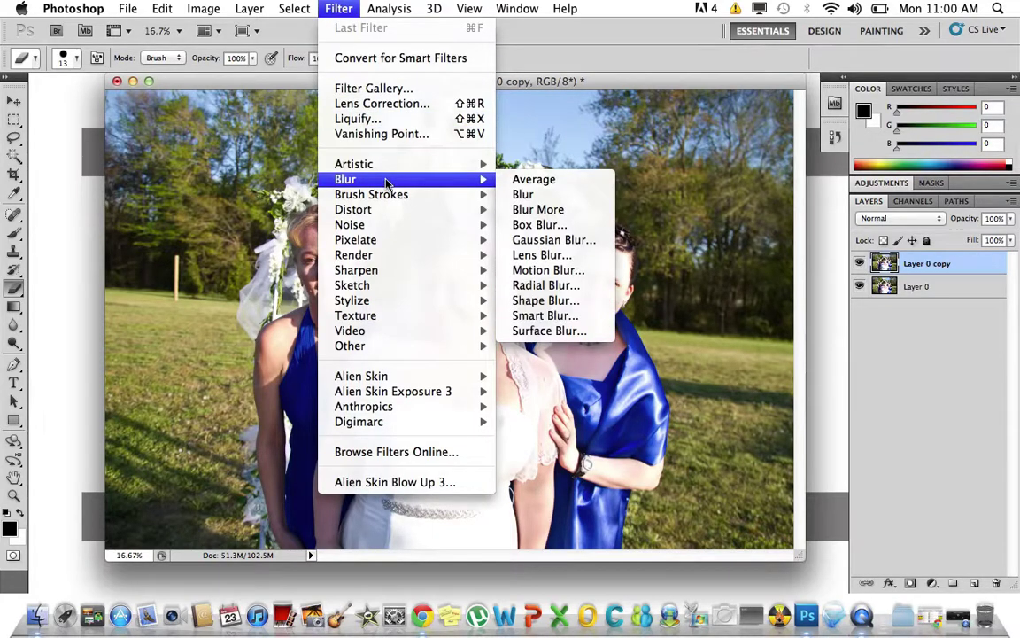
click(558, 255)
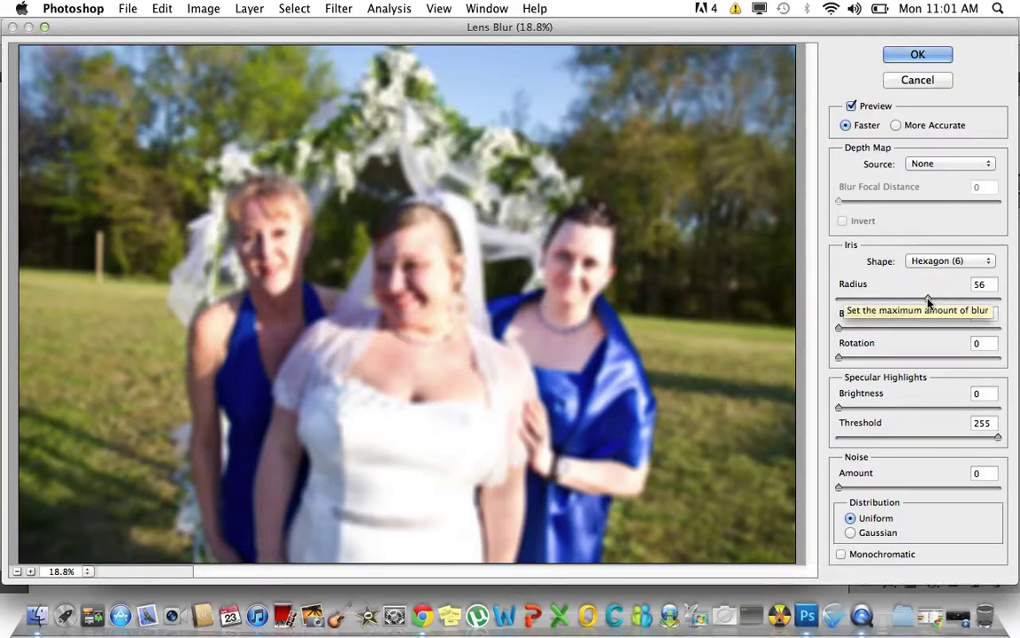
- Set the hexagon Lens Blur radius to about 36 and apply it to Layer 0 copy
click(928, 302)
drag(928, 302, 877, 301)
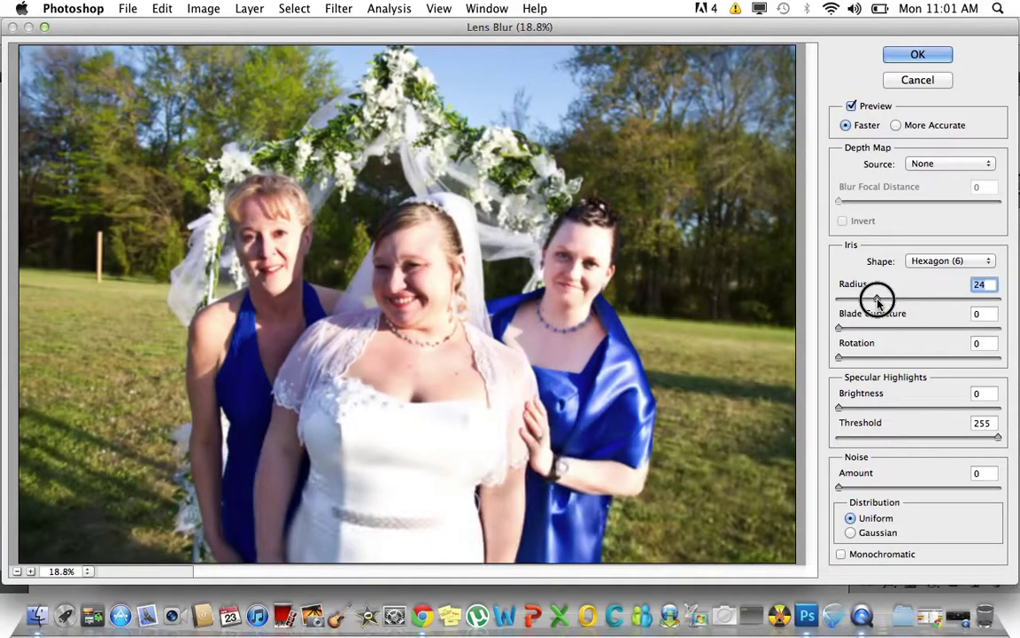
drag(877, 301, 895, 303)
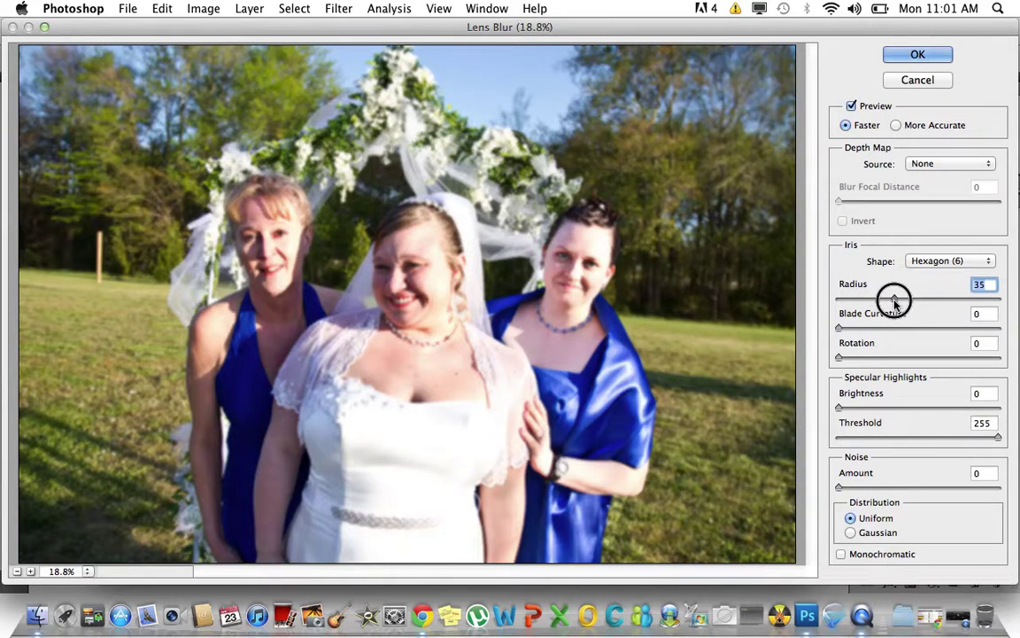
drag(894, 303, 896, 304)
click(944, 57)
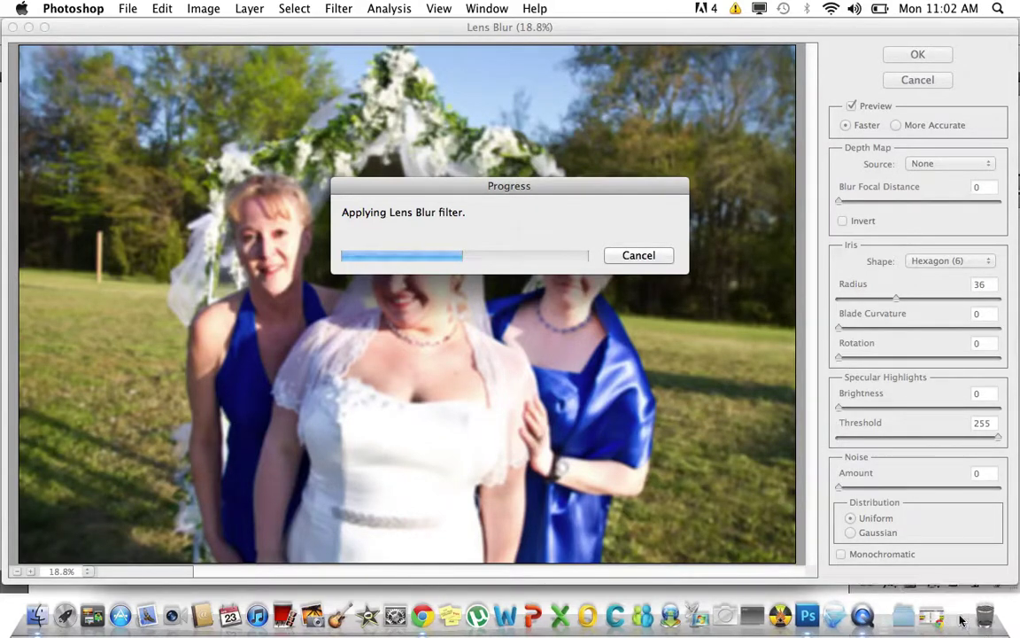
click(963, 620)
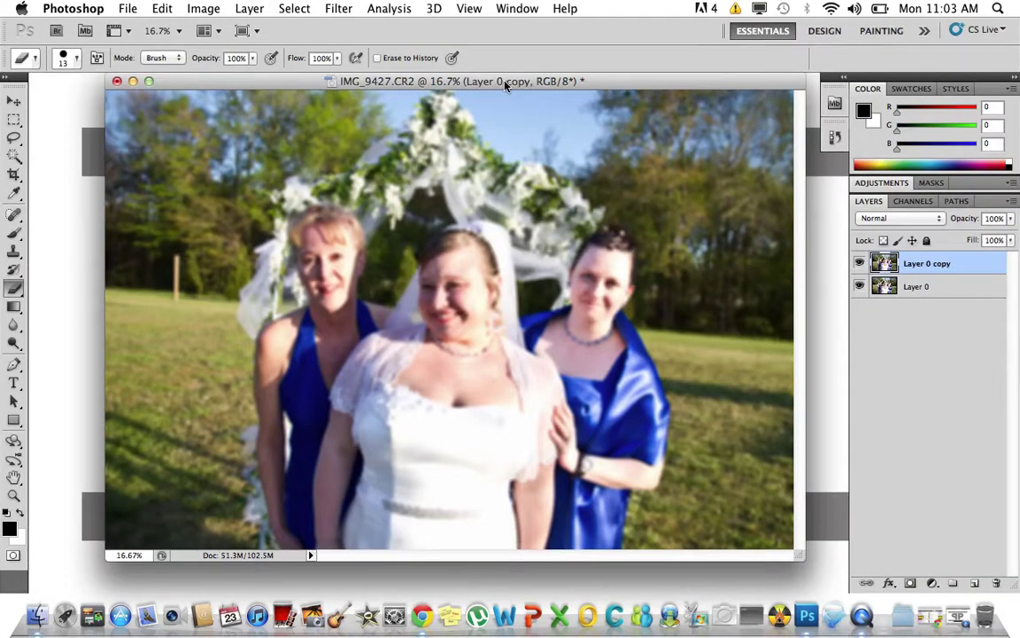
- Add a white layer mask to Layer 0 copy, make black the foreground colour, and choose the Brush tool
drag(506, 84, 510, 84)
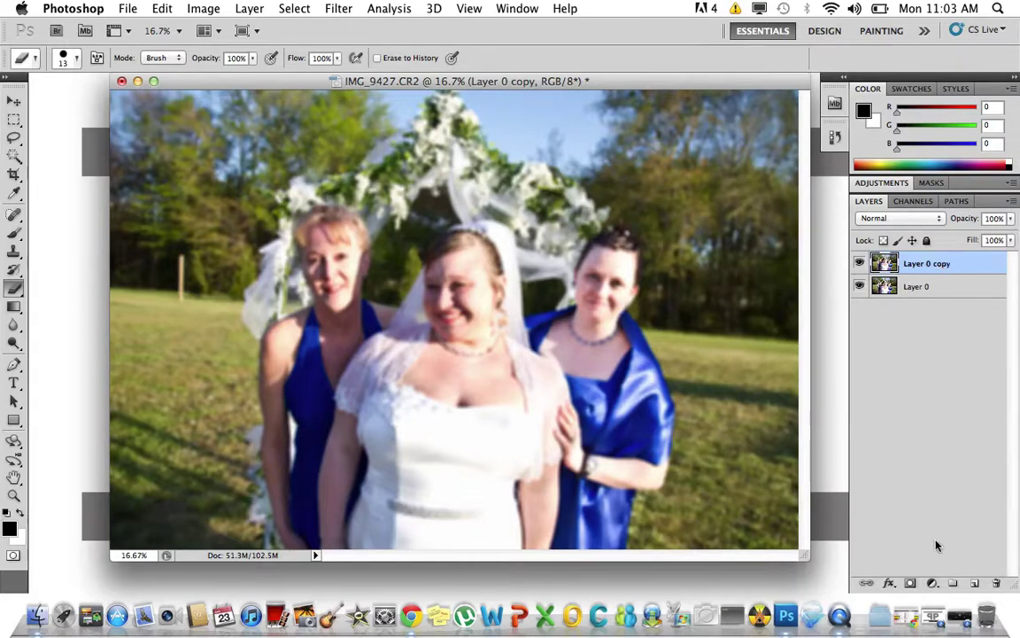
click(912, 588)
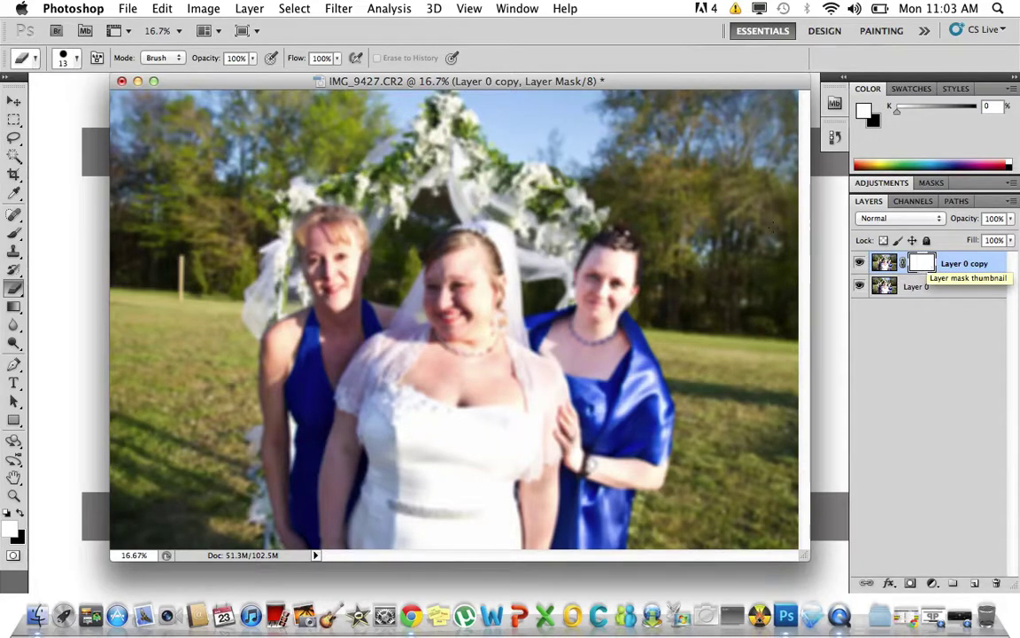
click(20, 516)
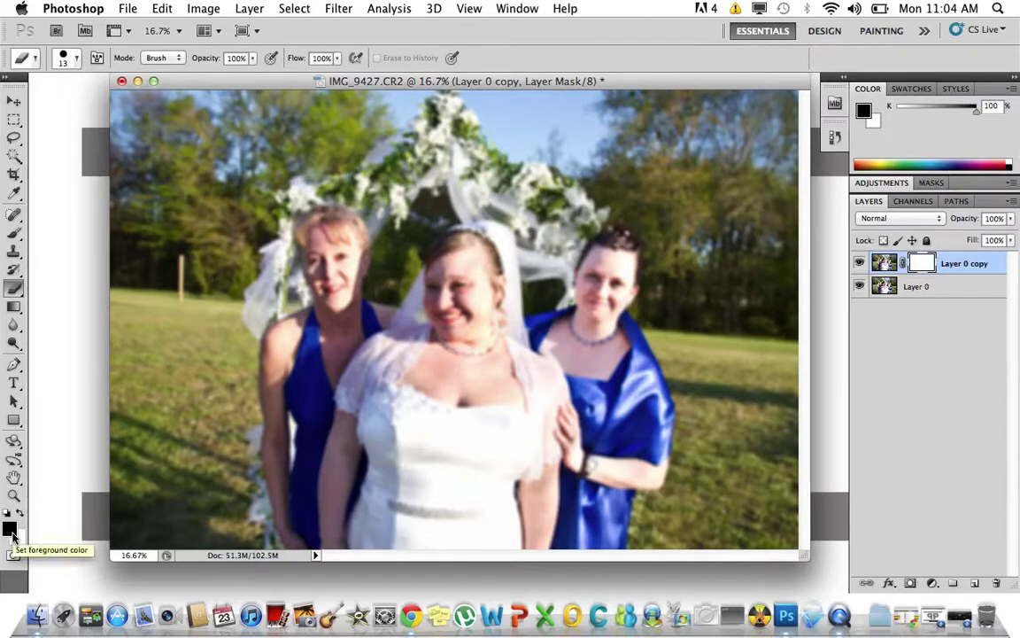
click(11, 529)
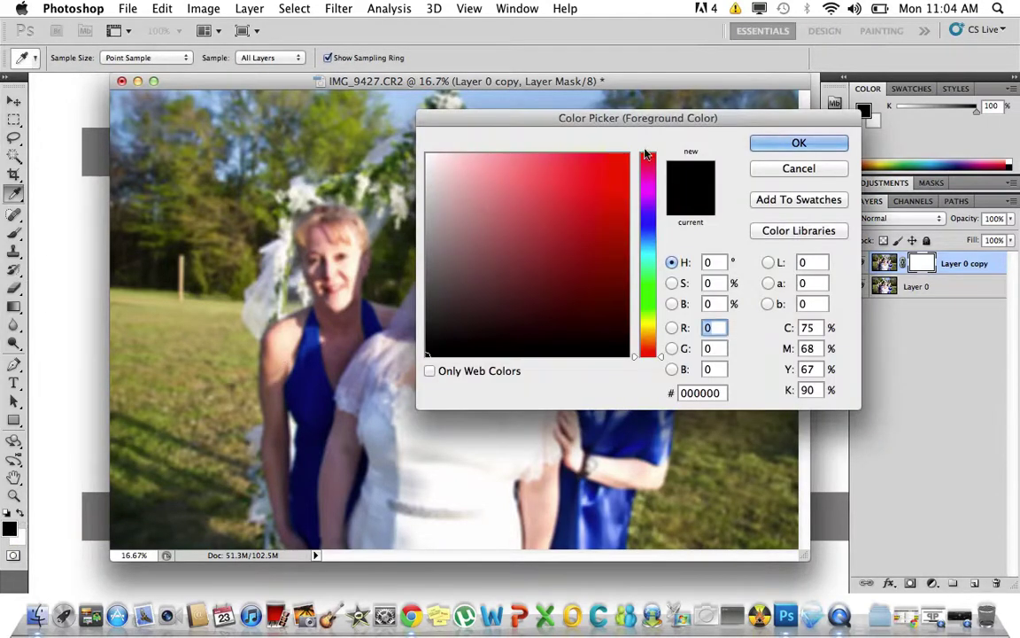
click(806, 145)
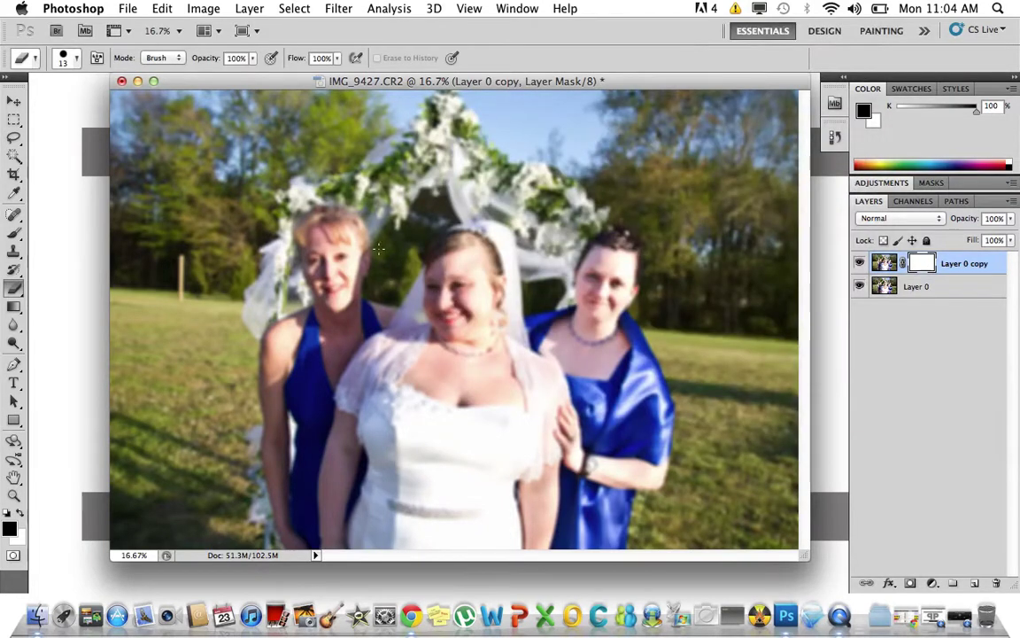
click(11, 240)
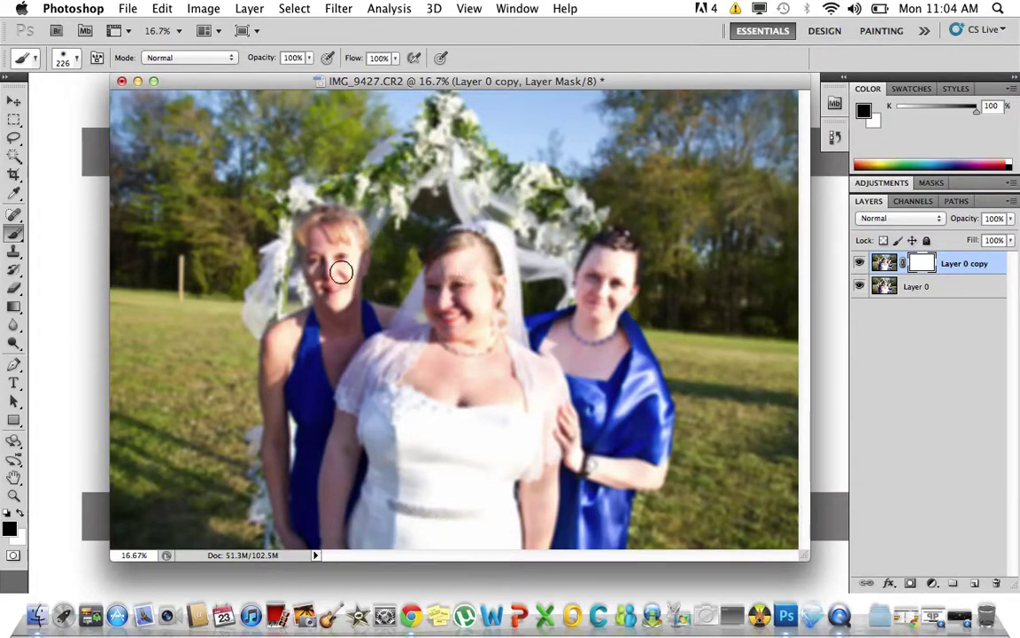
- Paint black on the mask over the left bridesmaid's and the bride's faces to restore their sharpness
mouse_move(323, 228)
mouse_down()
mouse_move(330, 256)
mouse_move(301, 241)
mouse_up()
mouse_move(453, 295)
mouse_down()
mouse_move(460, 302)
mouse_move(446, 291)
mouse_move(450, 300)
mouse_up()
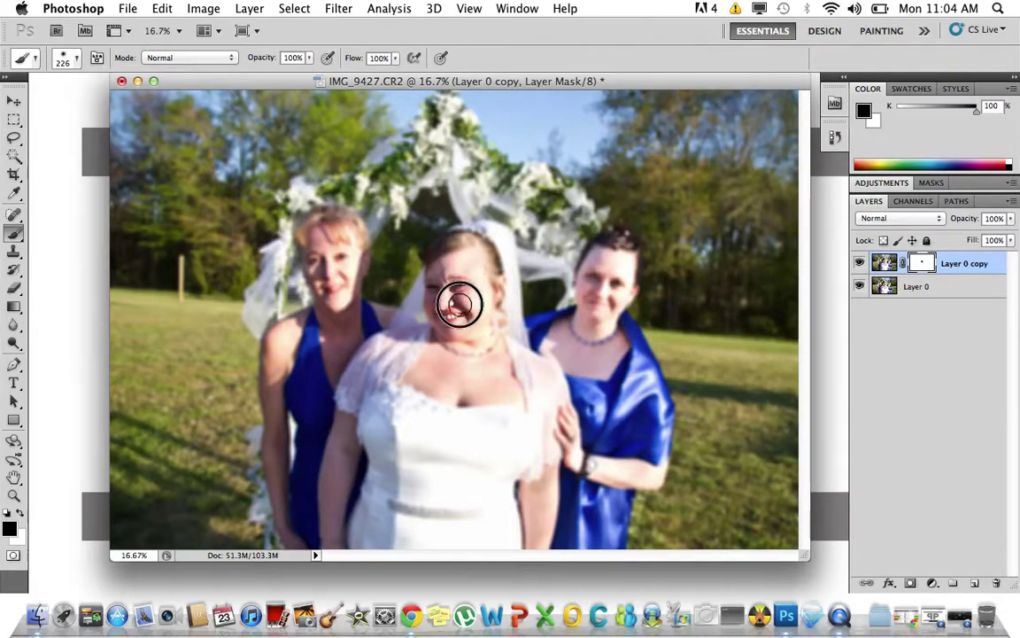
drag(445, 304, 457, 314)
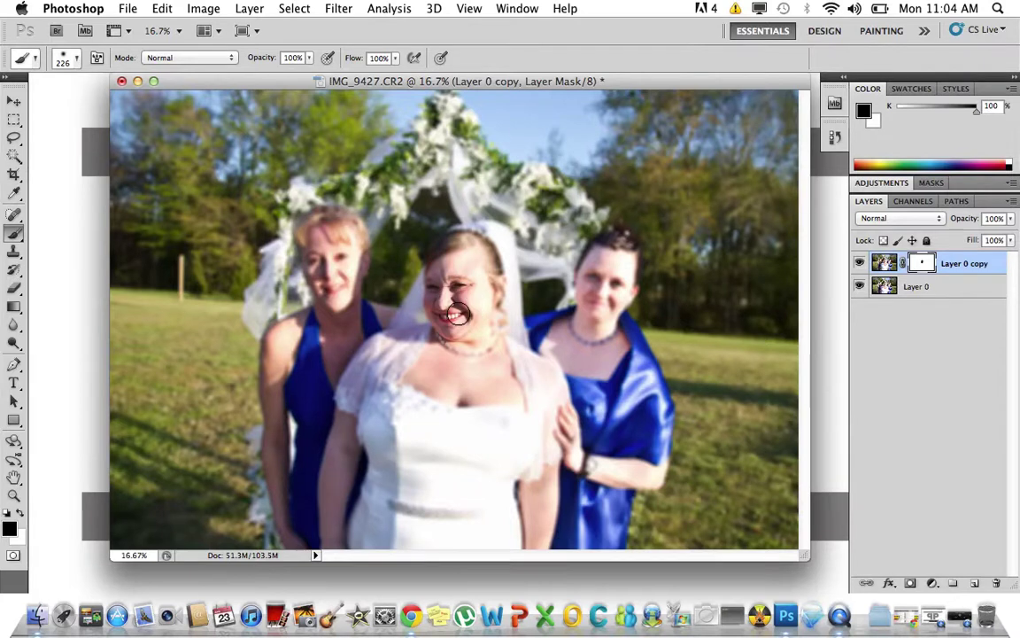
click(71, 57)
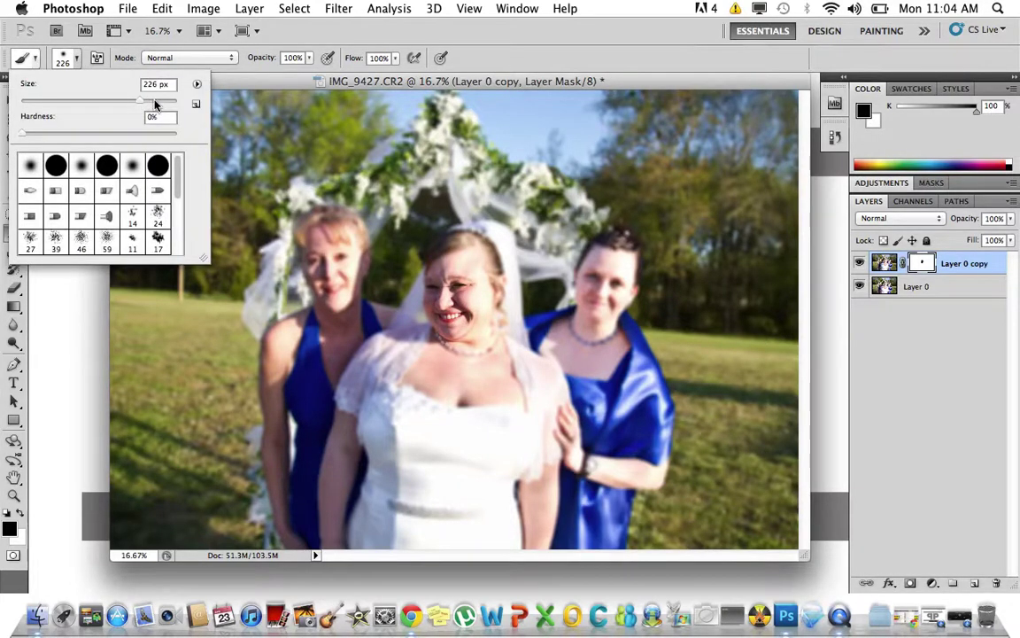
- With a 422 px brush, paint the mask over the bride's dress and the left bridesmaid's face and dress
key(Return)
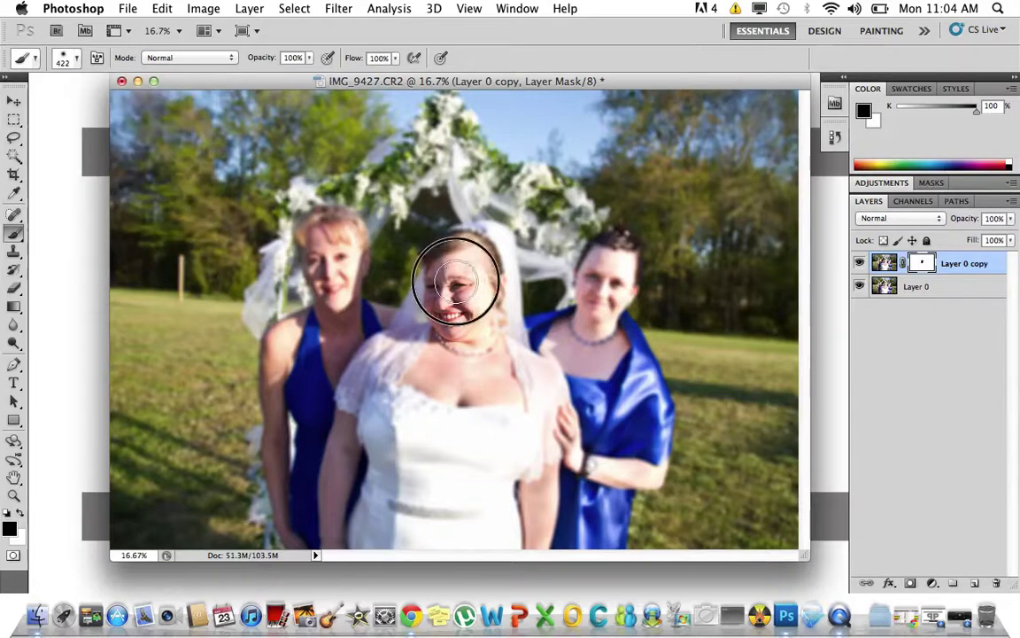
mouse_move(463, 281)
mouse_down()
mouse_move(460, 538)
mouse_move(470, 346)
mouse_move(445, 536)
mouse_move(438, 424)
mouse_move(455, 288)
mouse_move(436, 561)
mouse_move(428, 352)
mouse_move(390, 391)
mouse_move(413, 452)
mouse_move(381, 471)
mouse_move(408, 424)
mouse_move(386, 472)
mouse_move(410, 463)
mouse_move(379, 508)
mouse_move(386, 525)
mouse_move(360, 489)
mouse_move(421, 457)
mouse_move(424, 543)
mouse_move(429, 386)
mouse_move(439, 439)
mouse_move(464, 364)
mouse_move(472, 468)
mouse_move(498, 436)
mouse_move(472, 356)
mouse_move(483, 340)
mouse_move(512, 392)
mouse_move(493, 392)
mouse_move(550, 375)
mouse_move(517, 391)
mouse_move(579, 371)
mouse_move(537, 388)
mouse_move(612, 376)
mouse_move(565, 374)
mouse_move(578, 434)
mouse_move(599, 406)
mouse_move(557, 438)
mouse_move(564, 452)
mouse_move(595, 432)
mouse_move(588, 398)
mouse_move(602, 444)
mouse_move(582, 505)
mouse_move(581, 374)
mouse_move(573, 505)
mouse_move(573, 483)
mouse_move(563, 500)
mouse_move(569, 534)
mouse_move(542, 372)
mouse_move(546, 489)
mouse_move(523, 494)
mouse_move(506, 556)
mouse_move(523, 459)
mouse_move(549, 439)
mouse_move(608, 268)
mouse_move(587, 341)
mouse_move(473, 392)
mouse_move(378, 364)
mouse_move(332, 308)
mouse_move(326, 235)
mouse_move(332, 326)
mouse_move(314, 348)
mouse_move(319, 338)
mouse_move(342, 430)
mouse_move(321, 546)
mouse_move(372, 403)
mouse_move(348, 565)
mouse_move(444, 416)
mouse_move(448, 359)
mouse_move(414, 347)
mouse_move(485, 244)
mouse_move(482, 387)
mouse_move(290, 365)
mouse_move(316, 339)
mouse_up()
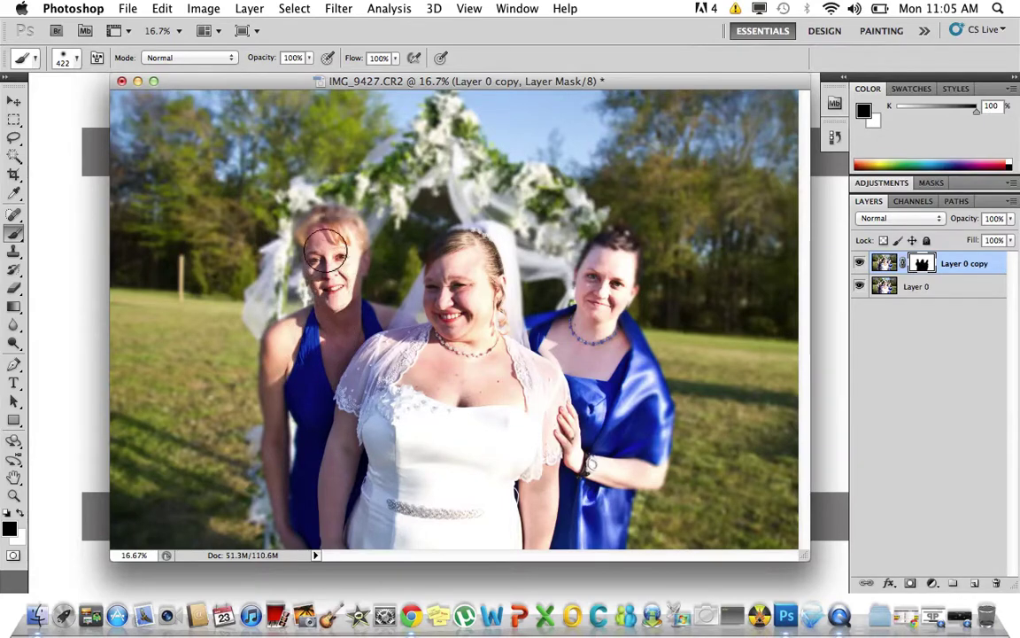
click(78, 58)
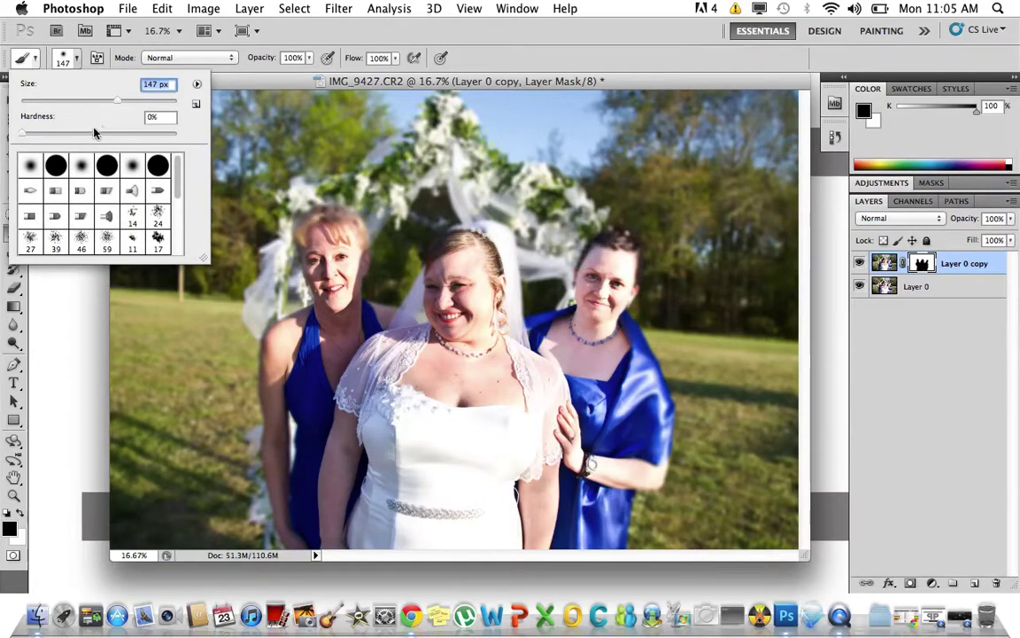
- Lower brush opacity to 55% and paint the mask over the right bridesmaid and the hair edges
click(308, 60)
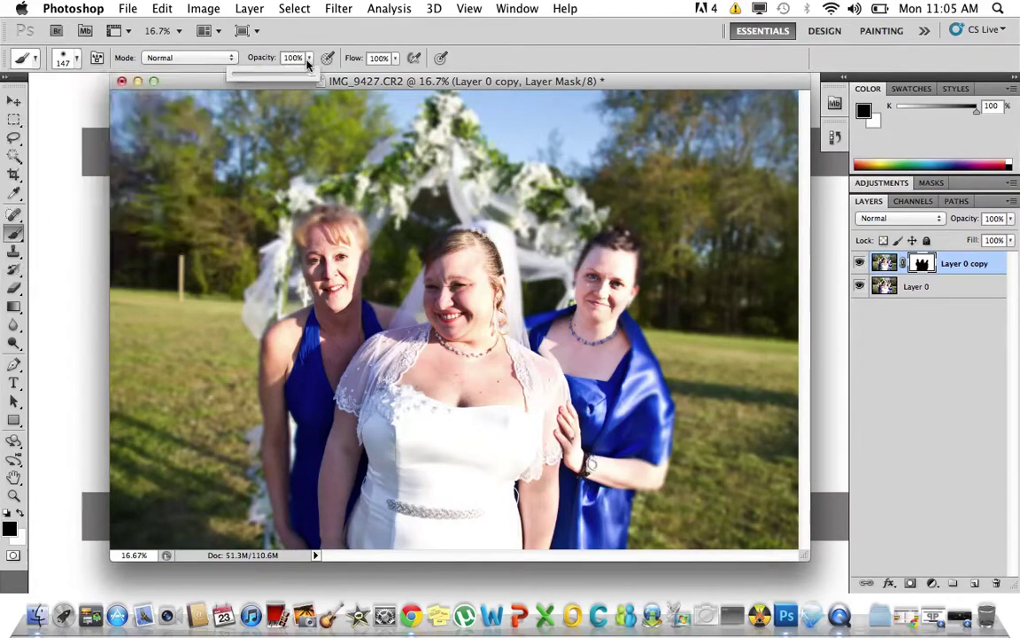
click(277, 80)
click(356, 244)
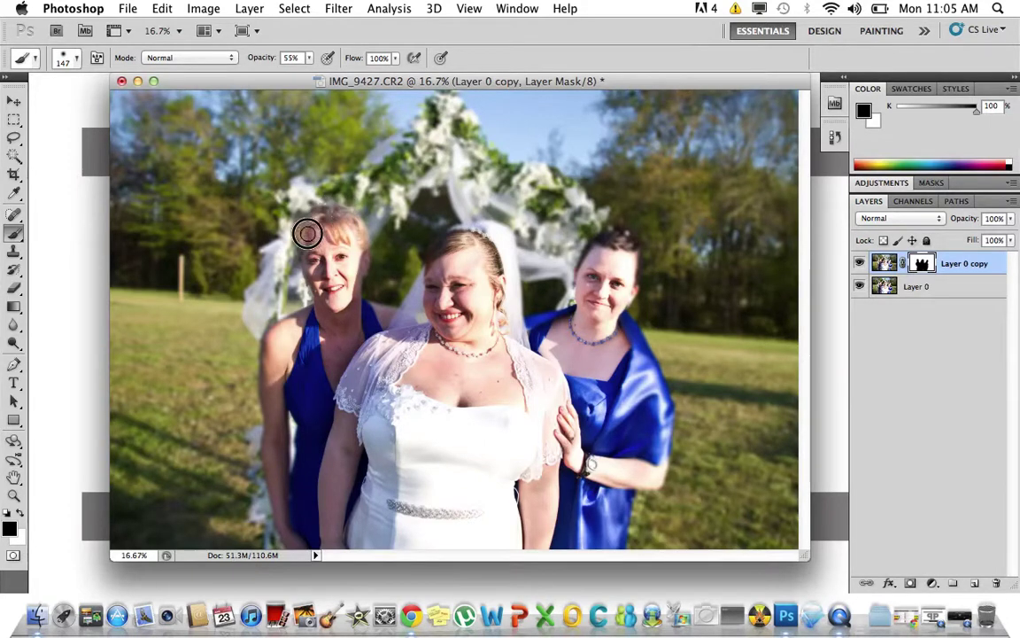
mouse_move(309, 228)
mouse_down()
mouse_move(333, 203)
mouse_move(361, 232)
mouse_move(362, 280)
mouse_move(364, 258)
mouse_move(342, 333)
mouse_move(371, 307)
mouse_move(407, 319)
mouse_move(376, 320)
mouse_move(418, 326)
mouse_move(416, 291)
mouse_move(431, 271)
mouse_move(404, 320)
mouse_move(440, 249)
mouse_move(468, 229)
mouse_move(502, 233)
mouse_move(504, 250)
mouse_move(507, 233)
mouse_move(525, 347)
mouse_move(500, 265)
mouse_move(509, 338)
mouse_move(545, 376)
mouse_move(530, 322)
mouse_move(592, 309)
mouse_move(587, 262)
mouse_move(628, 240)
mouse_move(620, 229)
mouse_move(633, 269)
mouse_move(631, 251)
mouse_move(580, 251)
mouse_move(587, 243)
mouse_move(578, 280)
mouse_move(595, 255)
mouse_move(598, 299)
mouse_move(645, 354)
mouse_move(659, 392)
mouse_move(665, 465)
mouse_move(656, 484)
mouse_move(585, 467)
mouse_move(637, 459)
mouse_move(665, 411)
mouse_move(642, 483)
mouse_move(658, 417)
mouse_move(635, 447)
mouse_move(655, 391)
mouse_move(617, 455)
mouse_move(633, 358)
mouse_move(597, 337)
mouse_move(629, 512)
mouse_move(629, 462)
mouse_move(602, 571)
mouse_move(611, 496)
mouse_move(597, 458)
mouse_up()
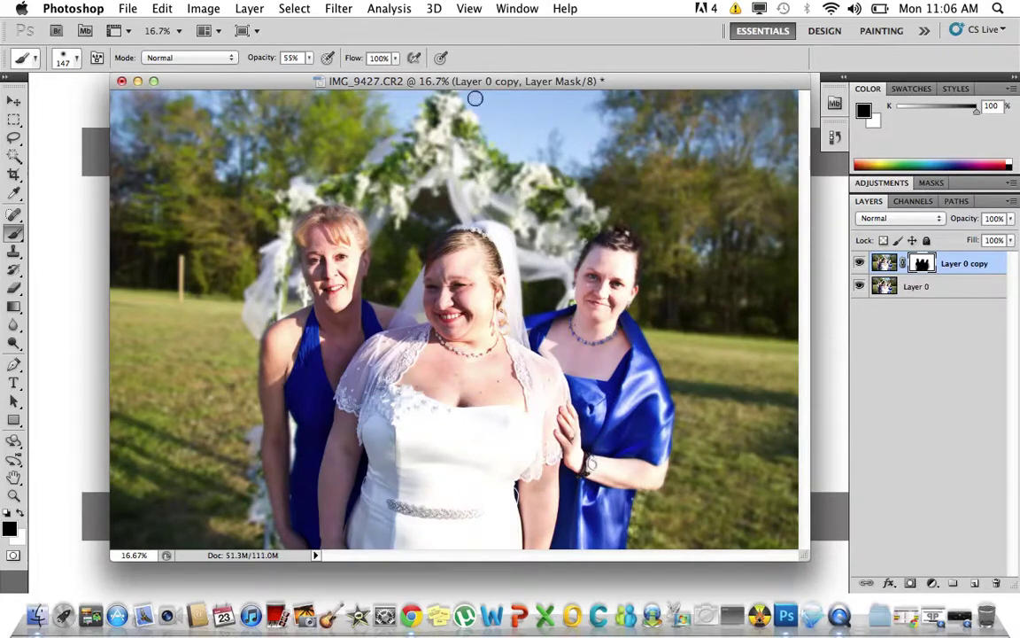
- Select the base Layer 0 and open the Image > Adjustments menu
click(203, 8)
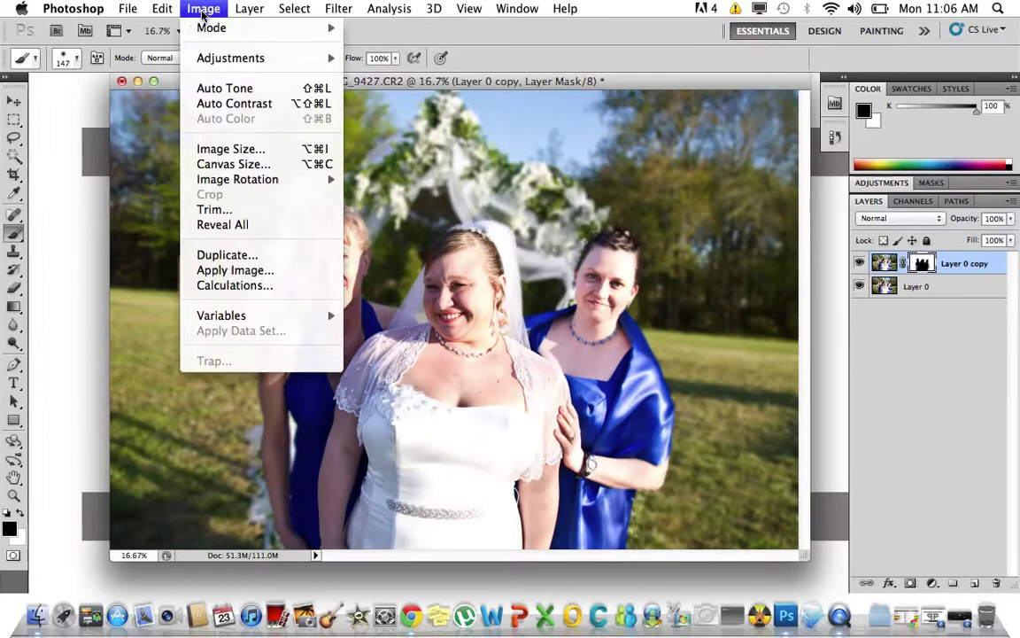
mouse_move(195, 56)
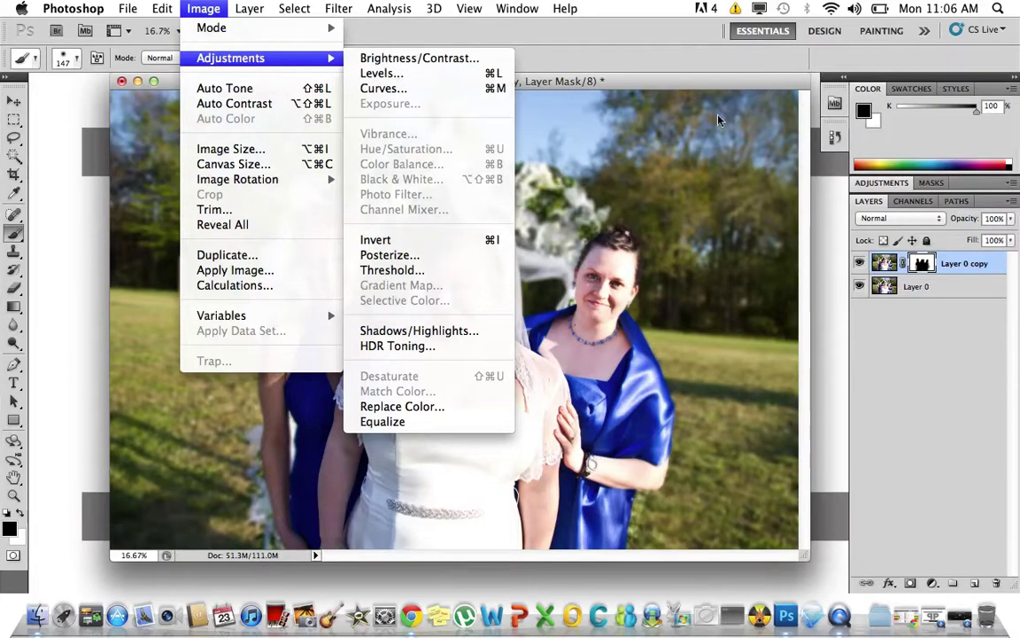
click(970, 336)
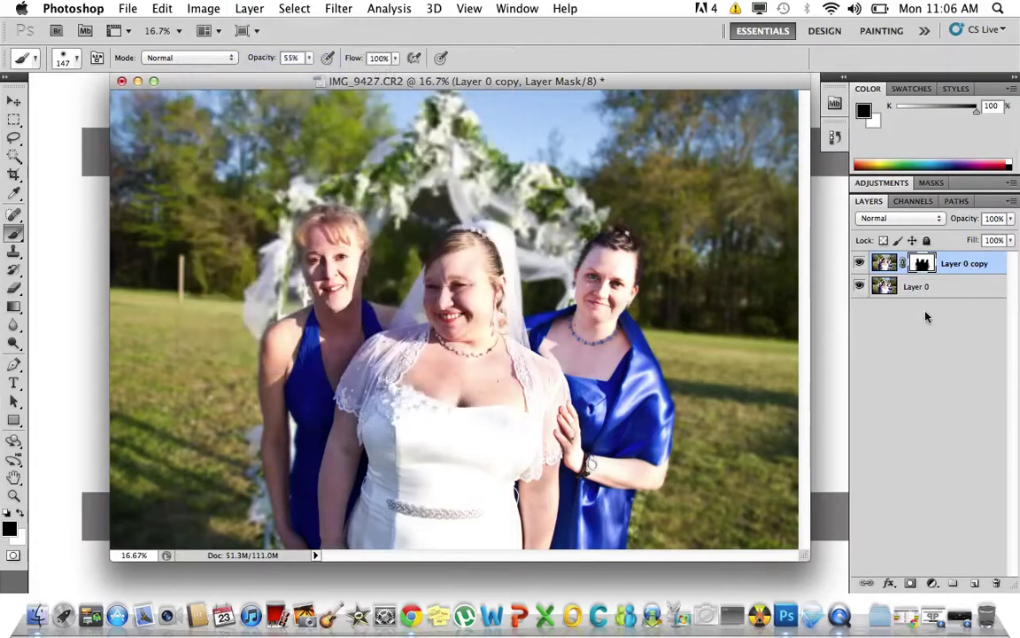
click(887, 285)
click(206, 8)
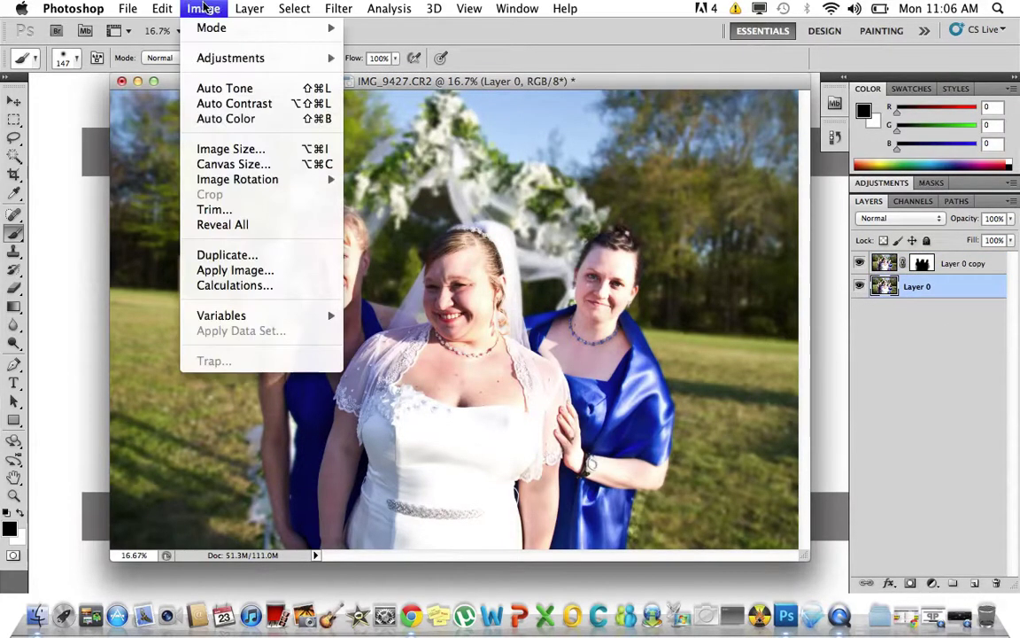
- Apply an Exposure adjustment of -0.24 to Layer 0
mouse_move(206, 59)
click(400, 104)
drag(564, 195, 967, 48)
drag(870, 127, 866, 125)
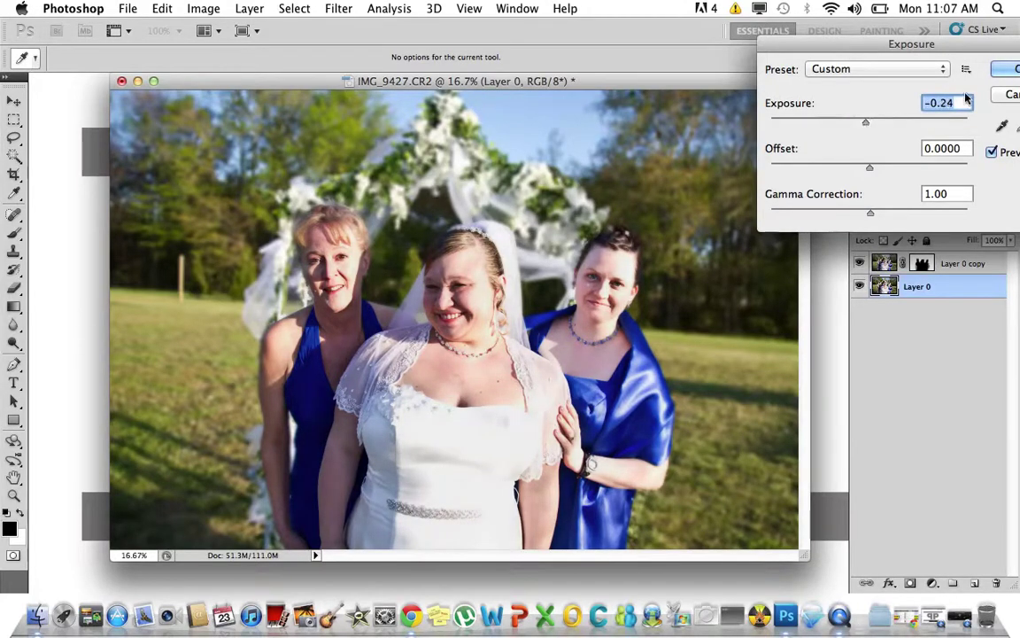
click(1007, 69)
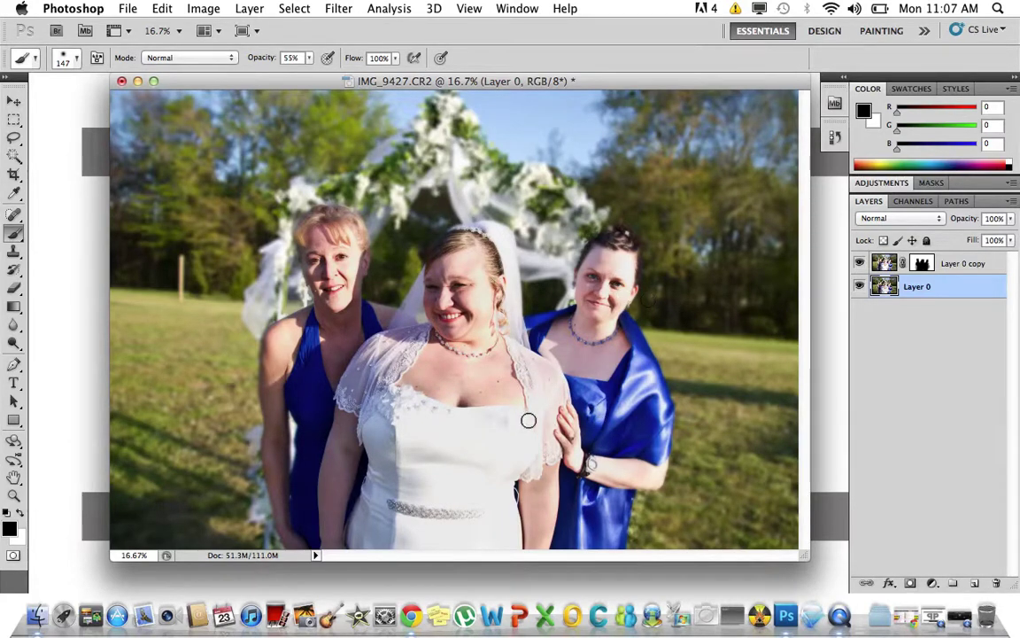
- Reselect the base Layer 0 and switch to Finder, leaving the wedding photo open
click(966, 264)
click(960, 292)
click(129, 8)
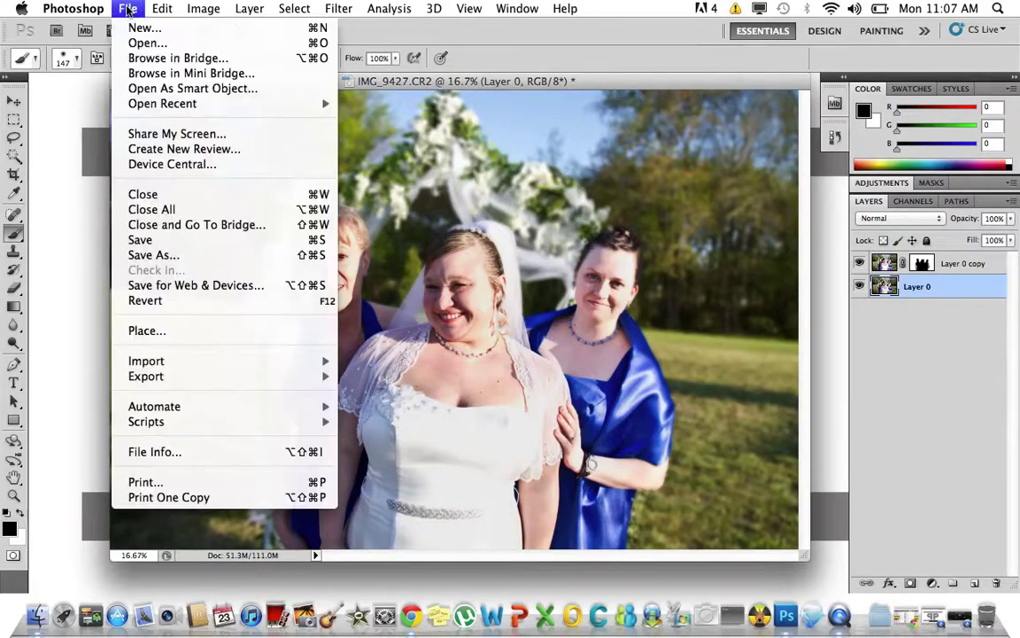
click(77, 107)
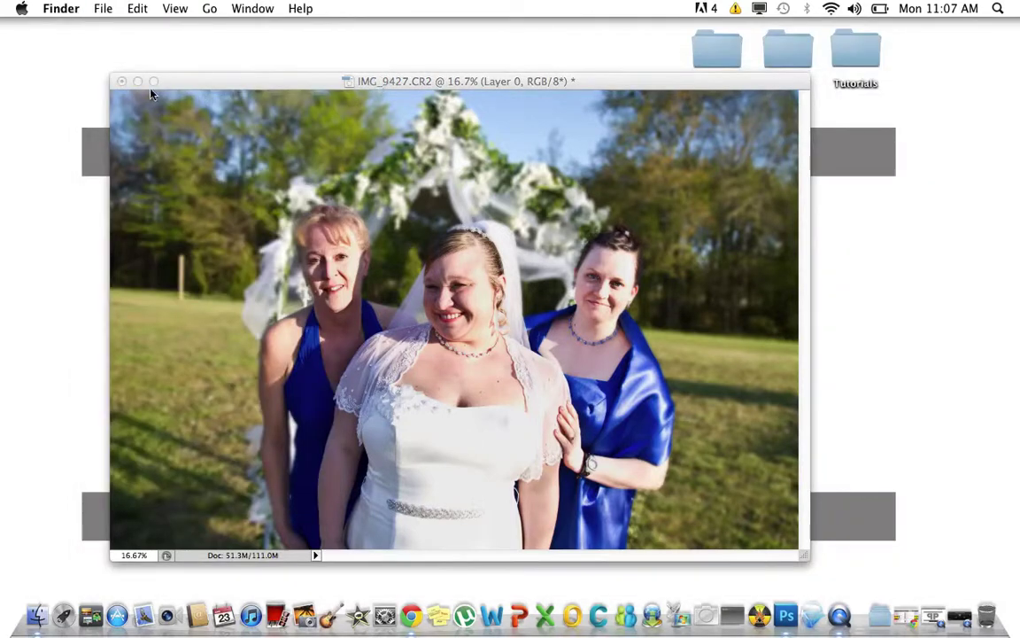